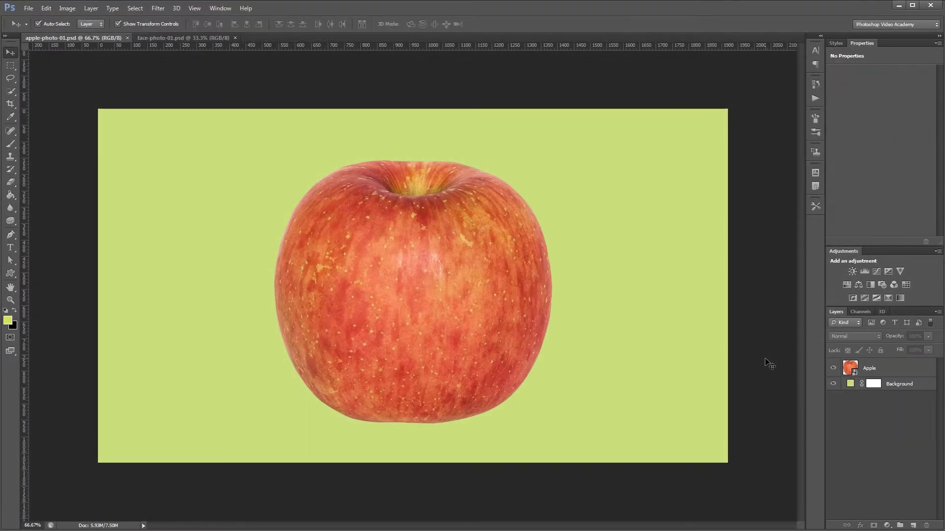
Copy the whole face photo and paste it into the apple document as a new layer
key(ctrl+Tab)
key(ctrl+a)
key(ctrl+c)
key(ctrl+Tab)
key(ctrl+v)
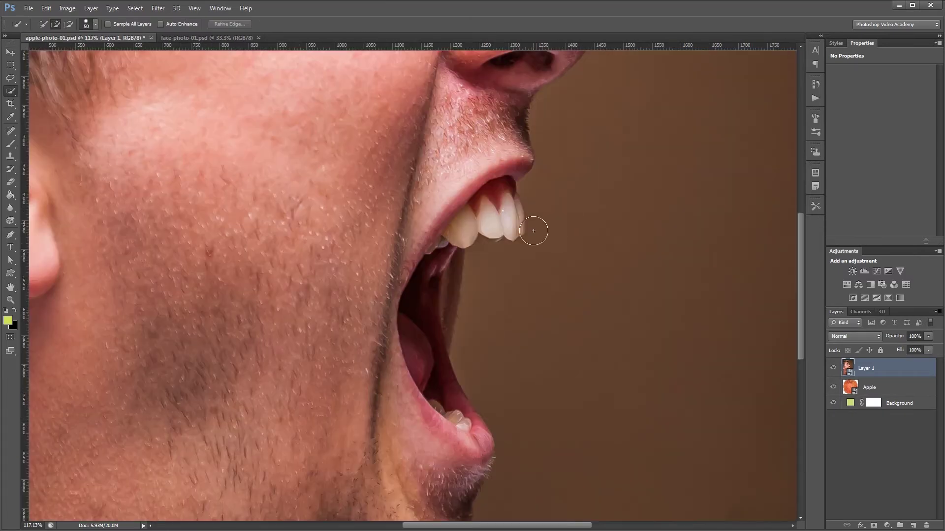
Adjust the mouth selection, refine its edge, and return to painting the mouth layer's mask
drag(532, 225, 363, 295)
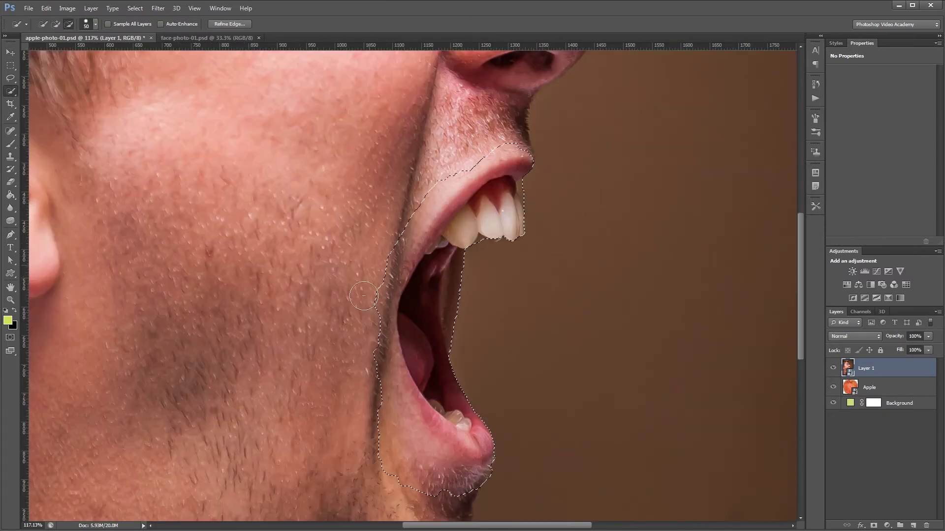
key(ctrl+alt+r)
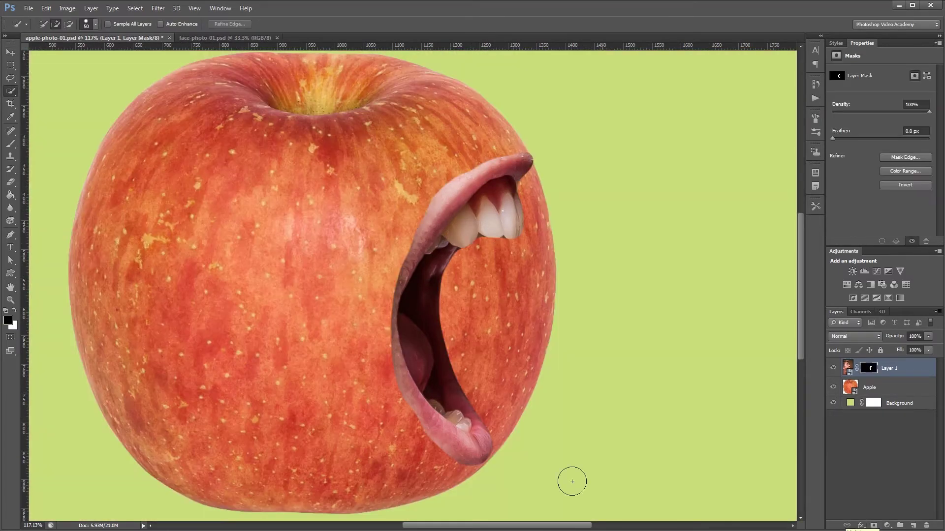
key(b)
click(869, 387)
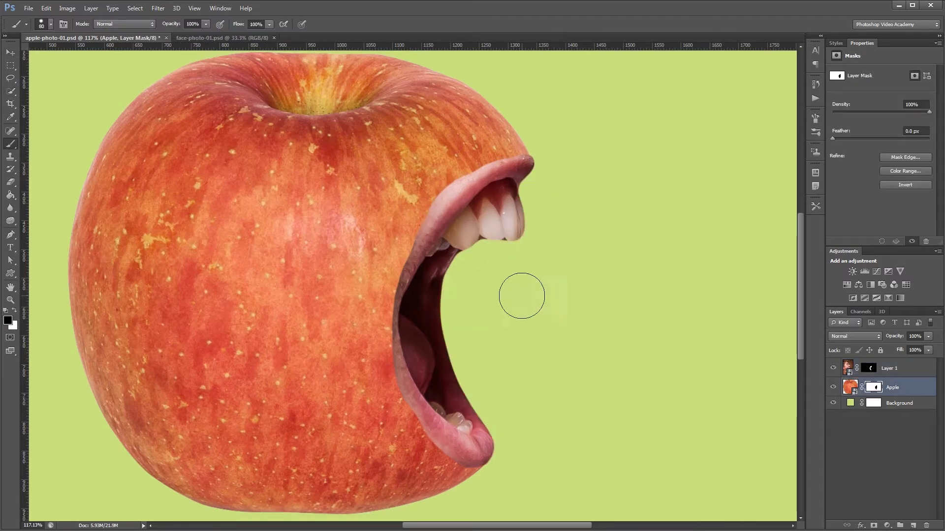
click(869, 368)
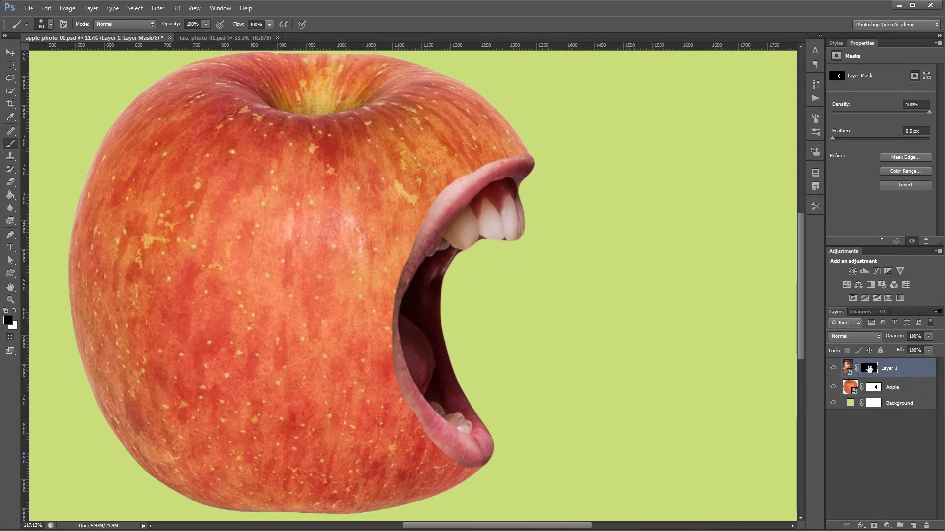
Clip a Hue/Saturation adjustment to the mouth layer: hue +21, saturation +42, lightness -19
click(847, 285)
click(868, 241)
drag(880, 108, 891, 109)
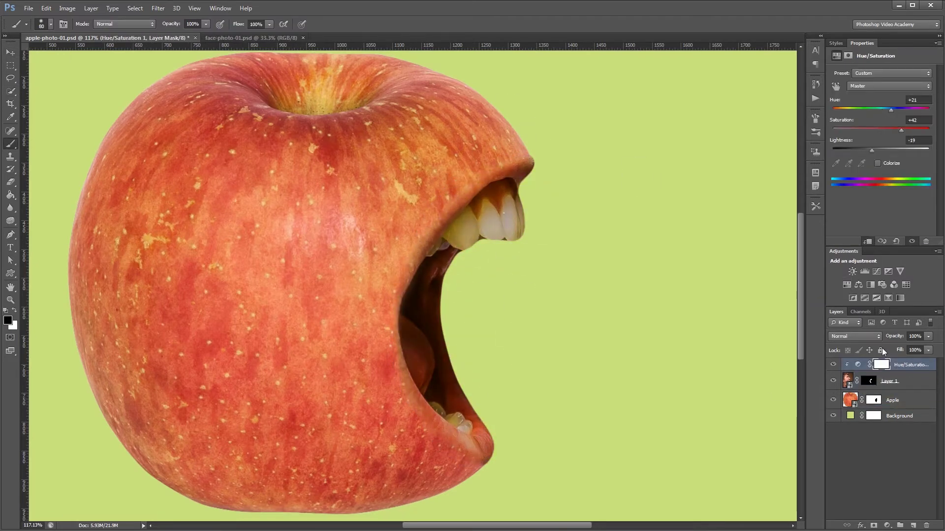
drag(516, 212, 485, 222)
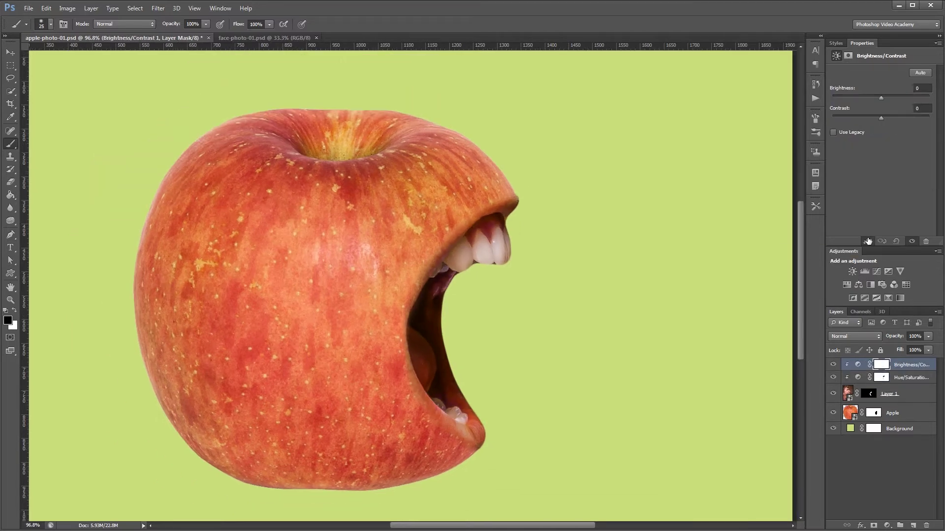
drag(876, 117, 887, 117)
key(ctrl+minus)
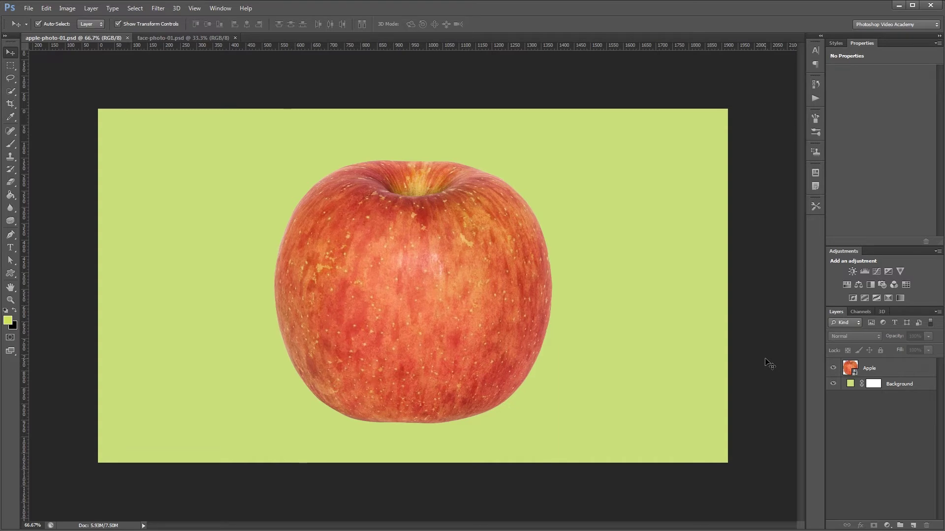
Hide and re-show the Apple layer, then bring up face-photo-01.psd
click(832, 369)
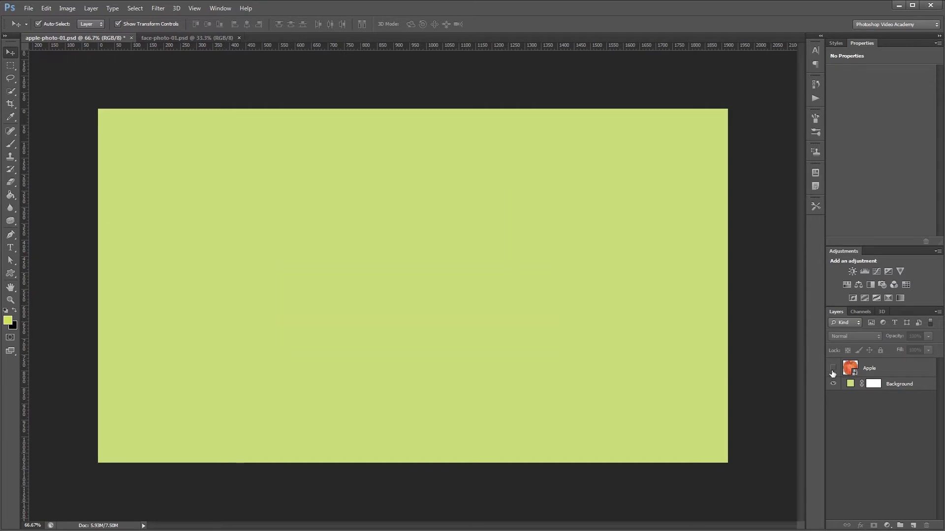
click(832, 372)
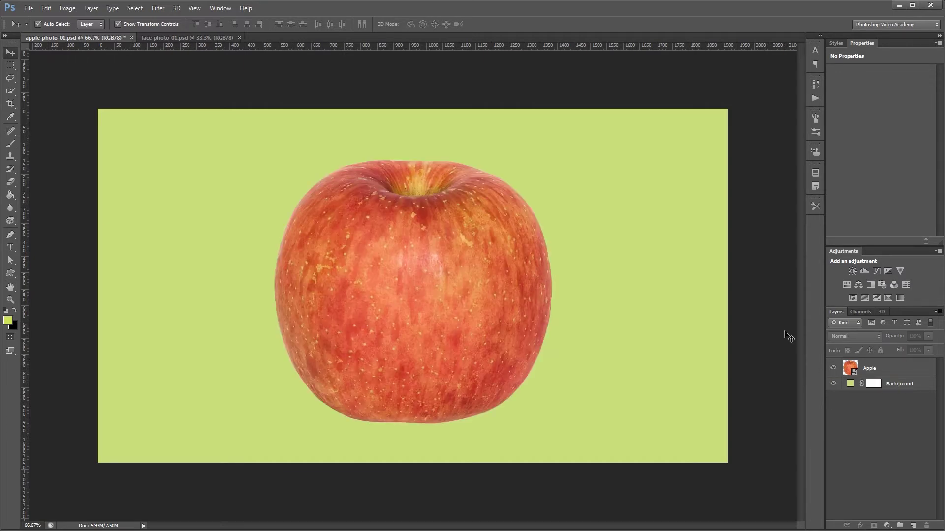
key(ctrl+Tab)
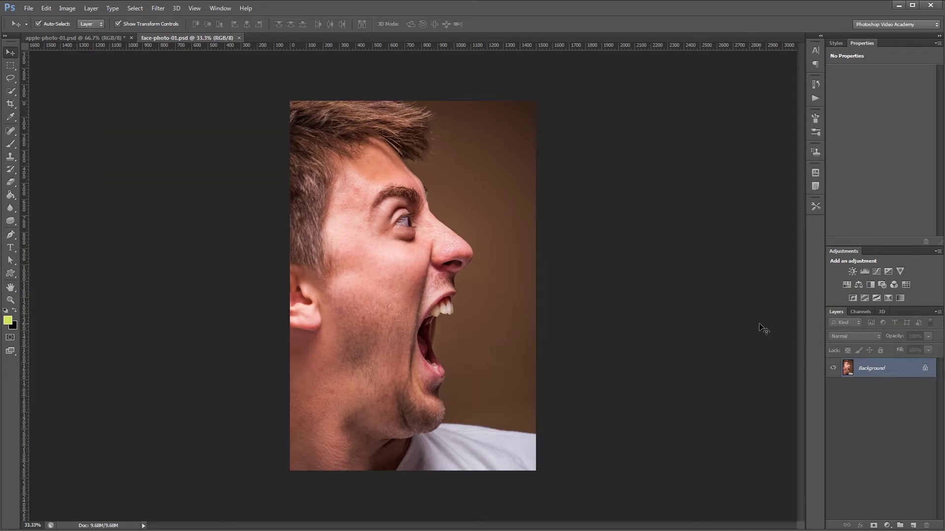
Paste the whole face photo into apple-photo-01.psd as Layer 1
key(ctrl+a)
key(ctrl+Tab)
key(ctrl+v)
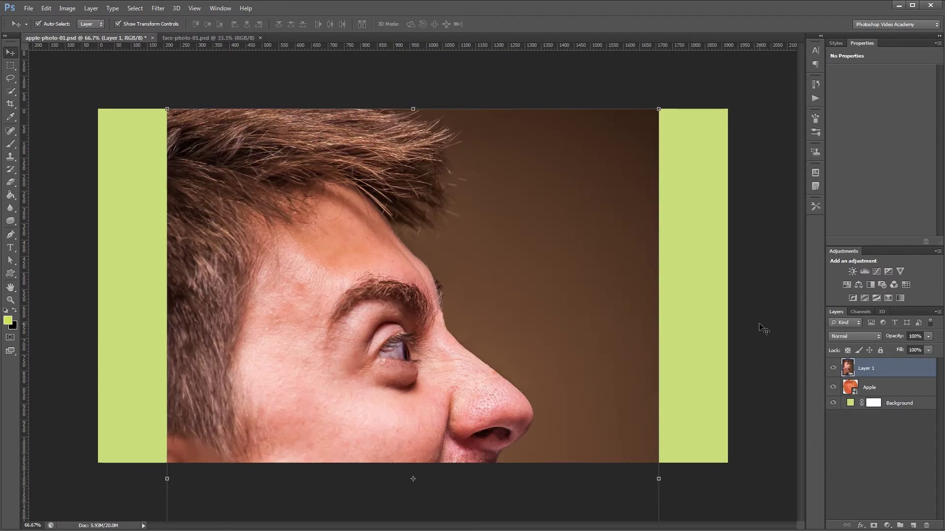
Convert Layer 1 to a smart object at 50% opacity and position the mouth over the apple
right_click(888, 366)
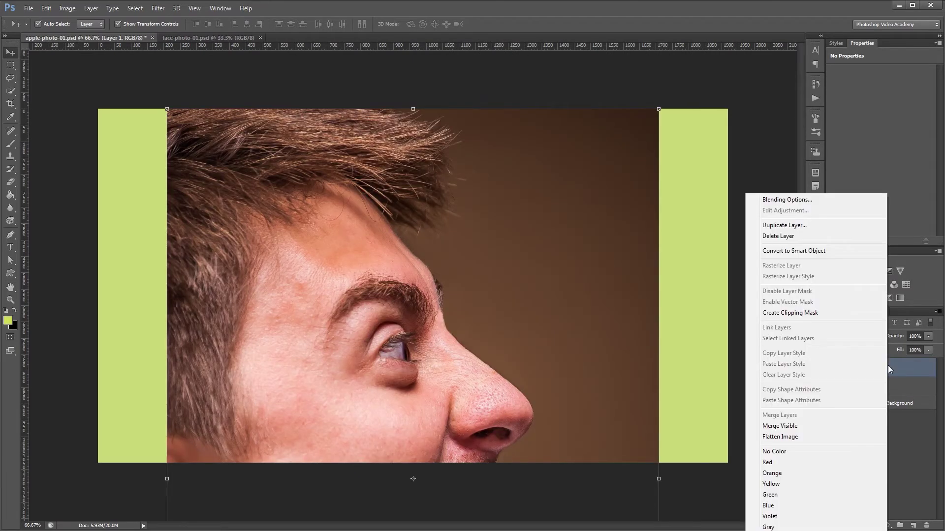
click(850, 251)
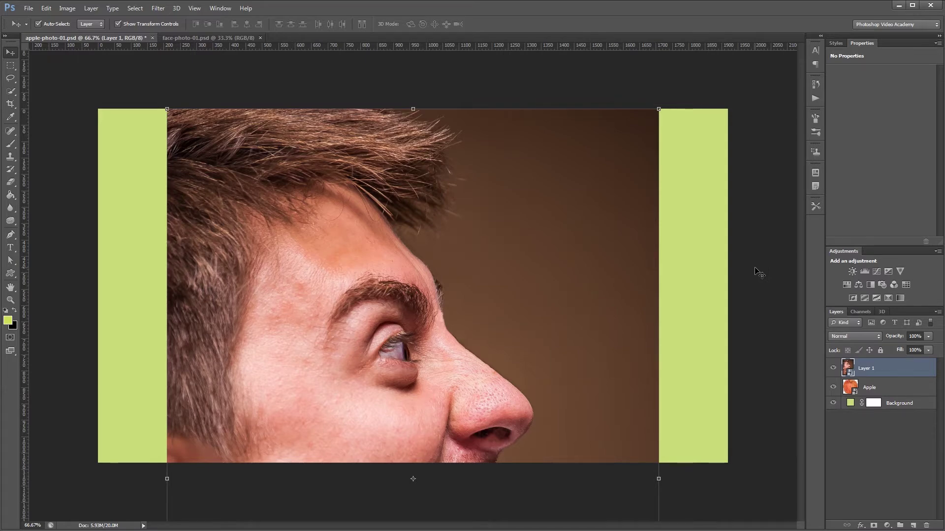
key(5)
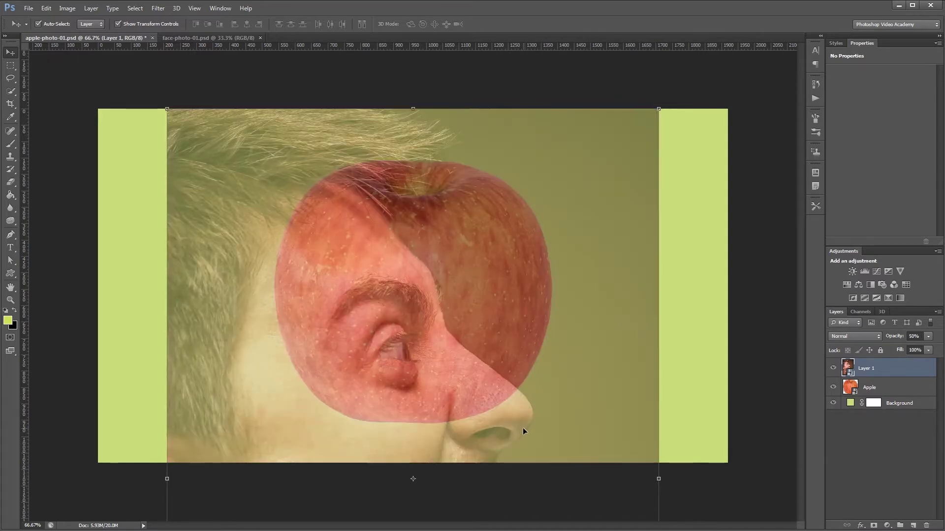
drag(522, 427, 563, 158)
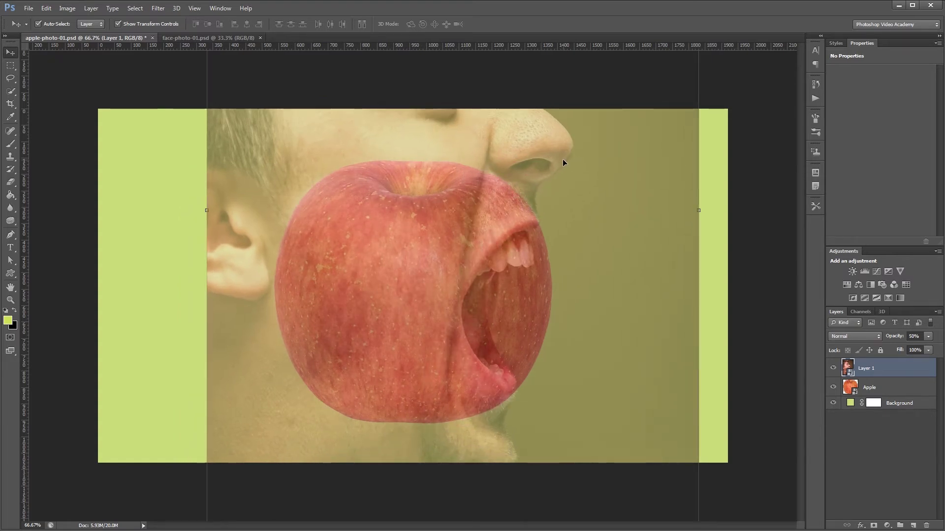
Restore the face to 100% opacity, zoom in, and quick-select the upper teeth and lip
key(0)
scroll(582, 309, up, 5)
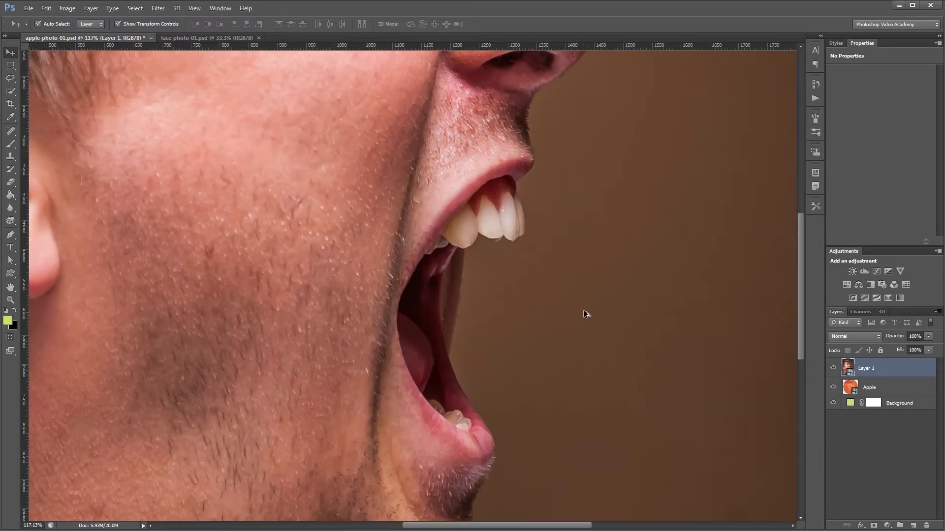
key(w)
mouse_move(534, 231)
mouse_down()
mouse_move(507, 216)
mouse_move(457, 234)
mouse_move(470, 194)
mouse_move(503, 168)
mouse_move(428, 216)
mouse_move(411, 398)
mouse_move(449, 448)
mouse_move(480, 442)
mouse_move(467, 485)
mouse_move(416, 440)
mouse_move(403, 310)
mouse_move(422, 215)
mouse_move(470, 187)
mouse_move(506, 204)
mouse_up()
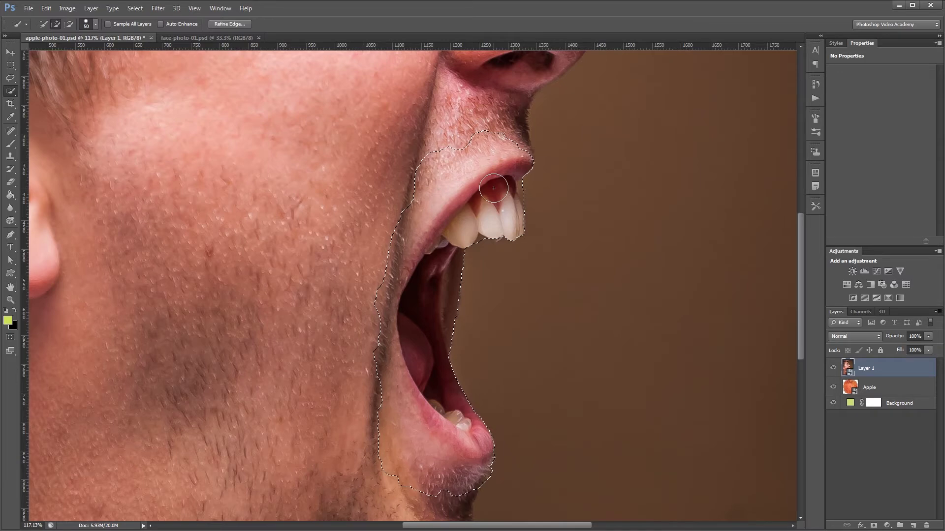
Subtract the cheek area and tighten the quick selection along the lips and inner mouth
key(alt)
mouse_move(504, 127)
mouse_down()
mouse_move(419, 178)
mouse_move(368, 273)
mouse_move(363, 355)
mouse_move(375, 406)
mouse_move(389, 442)
mouse_move(455, 487)
mouse_move(366, 469)
mouse_move(374, 446)
mouse_move(452, 476)
mouse_move(382, 394)
mouse_move(500, 138)
mouse_move(427, 181)
mouse_move(463, 340)
mouse_up()
mouse_move(549, 235)
mouse_down()
mouse_move(535, 187)
mouse_move(545, 169)
mouse_move(530, 138)
mouse_move(536, 179)
mouse_up()
mouse_move(468, 260)
mouse_down()
mouse_move(391, 410)
mouse_move(485, 446)
mouse_up()
drag(394, 344, 411, 426)
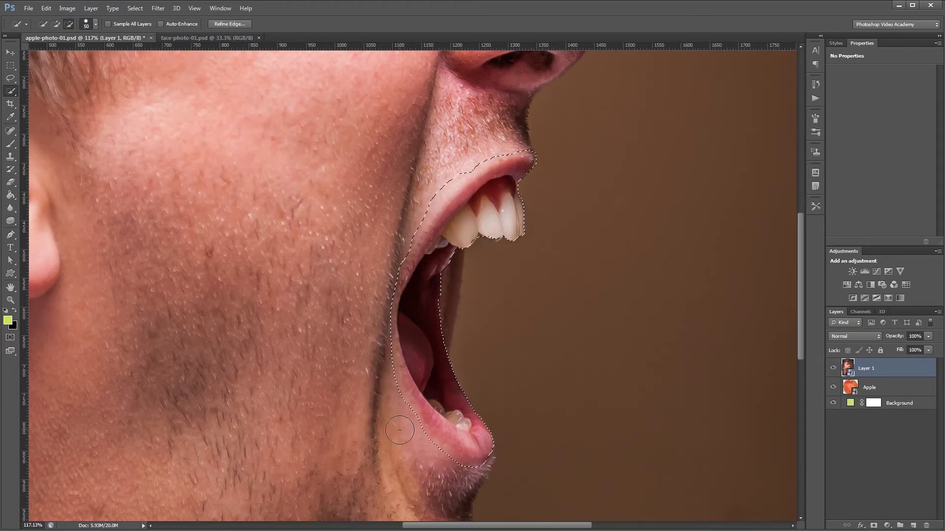
drag(446, 275, 447, 377)
drag(394, 314, 396, 391)
click(234, 24)
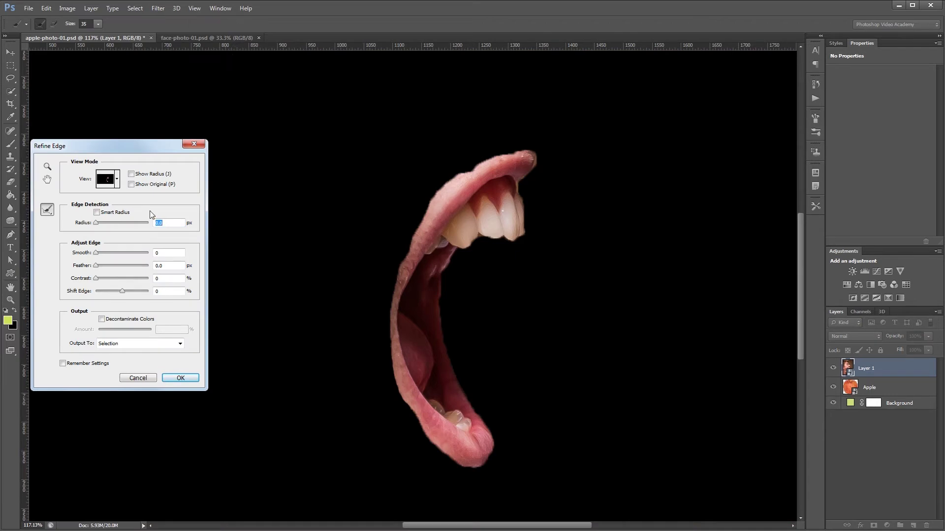
Refine the mouth selection edge with Smooth 100, Radius 3.1 px and Feather 1 px, then apply
drag(96, 253, 204, 249)
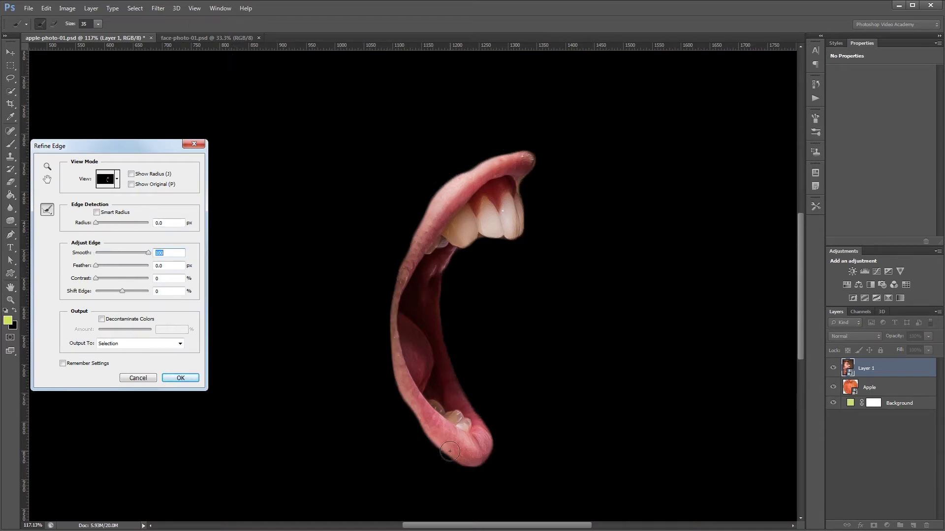
click(342, 202)
drag(94, 223, 105, 222)
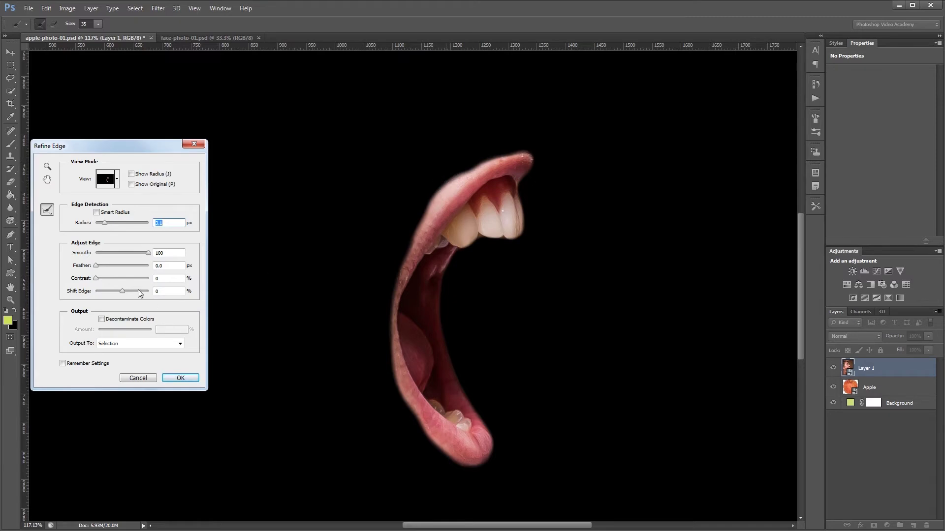
drag(97, 278, 122, 276)
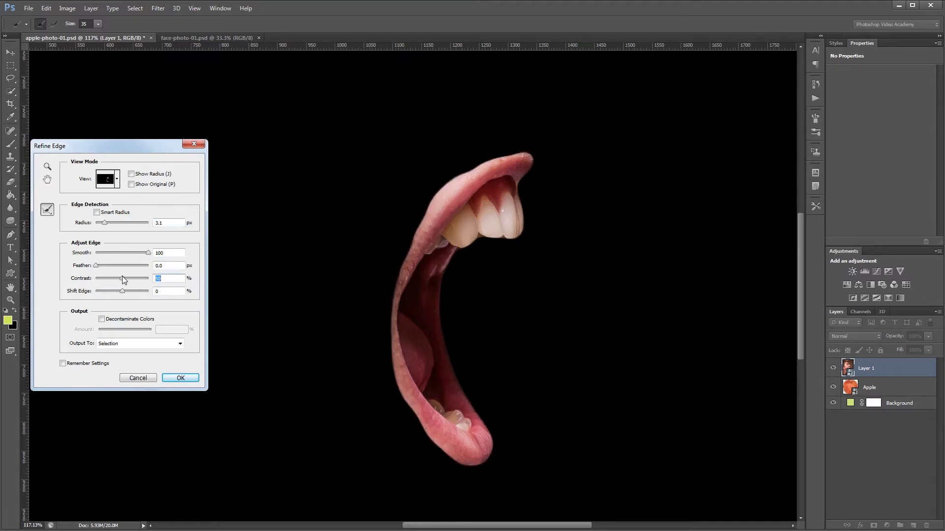
click(172, 266)
text(1)
click(170, 253)
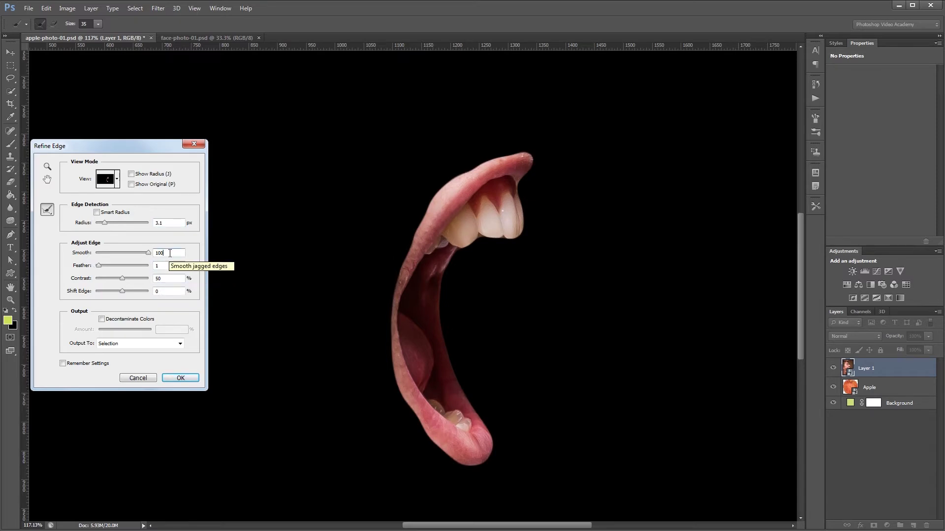
text(100)
click(178, 378)
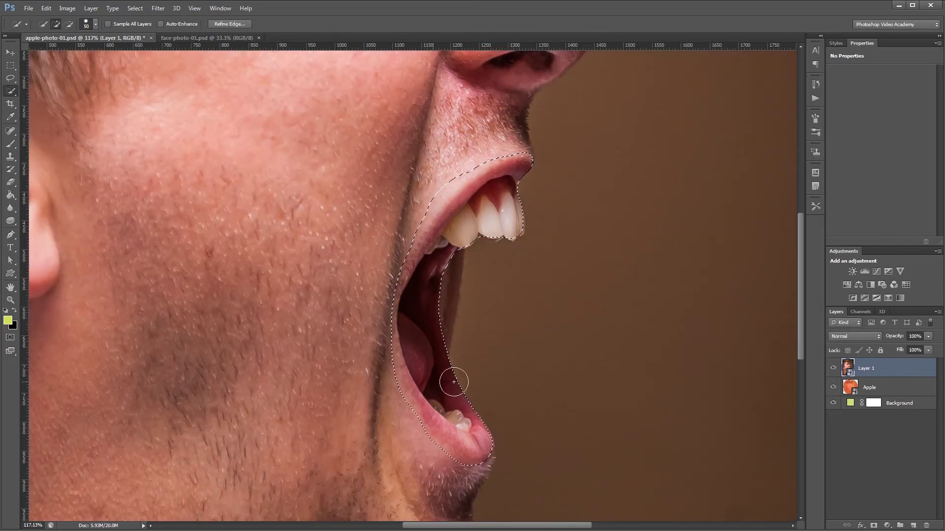
Mask Layer 1 to the mouth selection and nudge it a few pixels into place
click(874, 526)
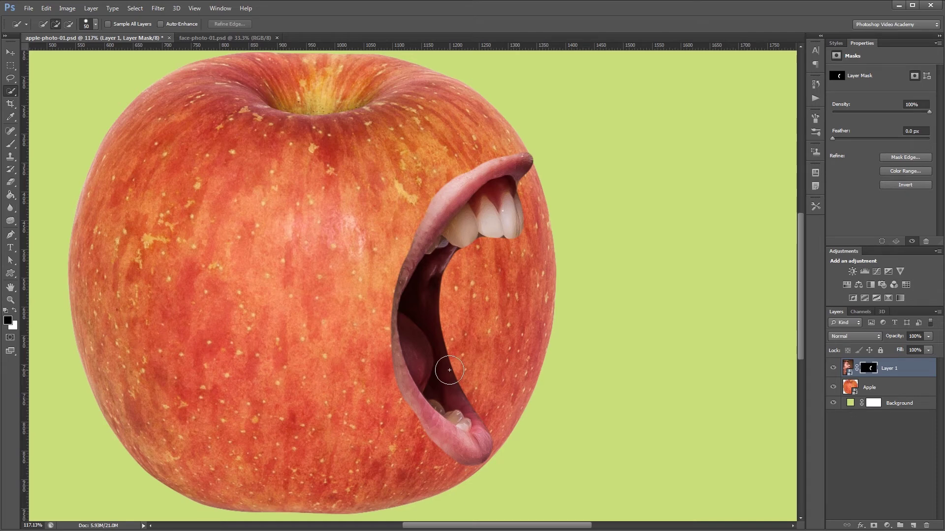
key(v)
key(Right)
key(Right)
key(Right)
key(Right)
key(Down)
key(Down)
key(Down)
key(Up)
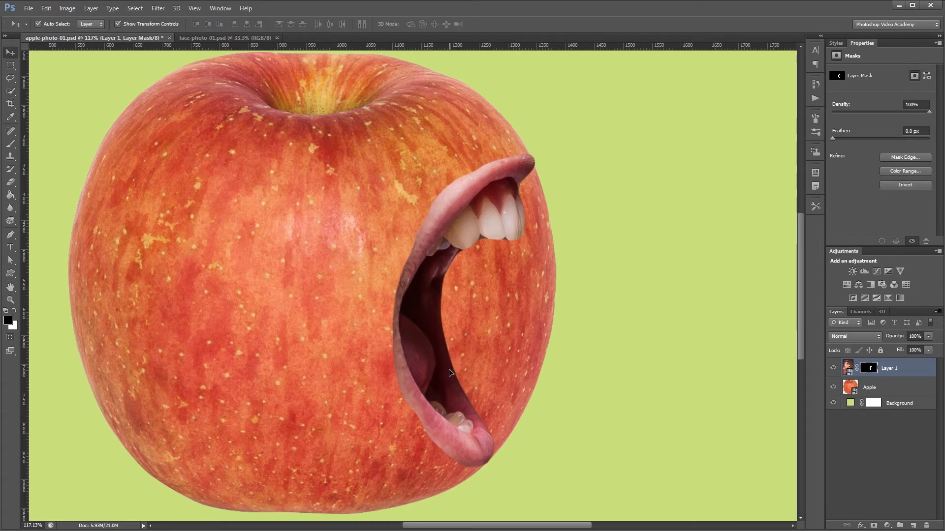
key(Left)
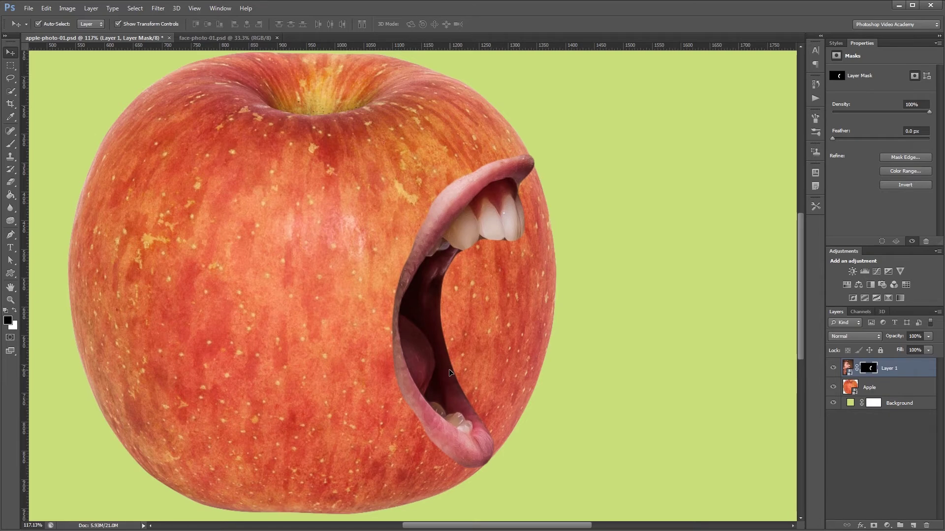
click(885, 389)
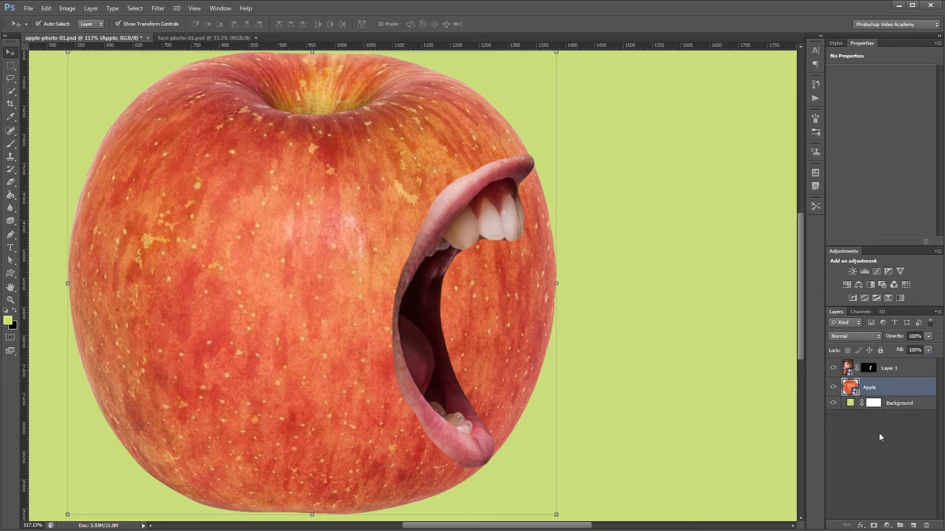
Add a mask to the Apple layer and paint out the skin inside the mouth with an 80 px black brush
click(873, 526)
key(d)
key(b)
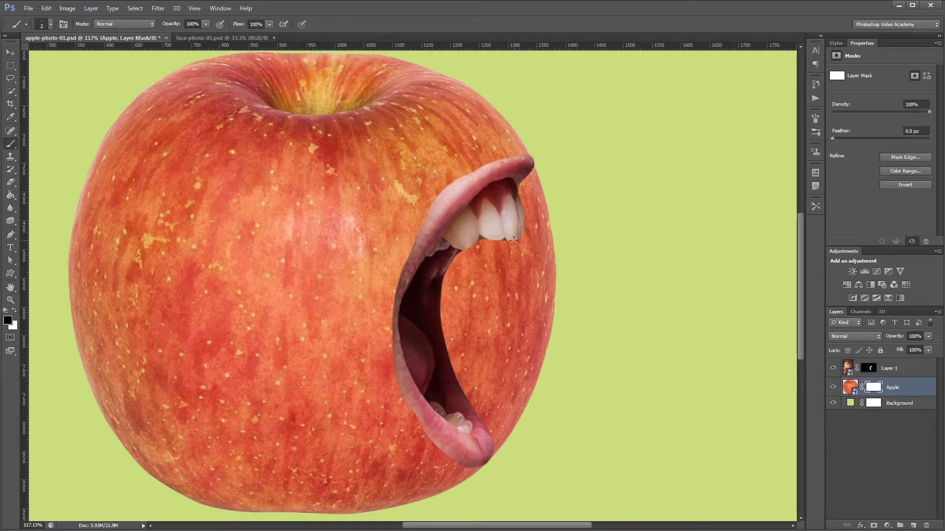
key(bracketright)
key(bracketright)
key(bracketright)
key(bracketright)
key(bracketright)
key(bracketright)
key(bracketright)
mouse_move(514, 241)
mouse_down()
mouse_move(471, 262)
mouse_move(481, 244)
mouse_move(461, 267)
mouse_move(446, 331)
mouse_move(453, 376)
mouse_move(499, 442)
mouse_move(505, 430)
mouse_move(477, 300)
mouse_move(513, 209)
mouse_move(534, 186)
mouse_move(541, 262)
mouse_move(510, 261)
mouse_up()
Soften the brush to 0% hardness and blend the upper lip edge on Layer 1's mask
right_click(521, 296)
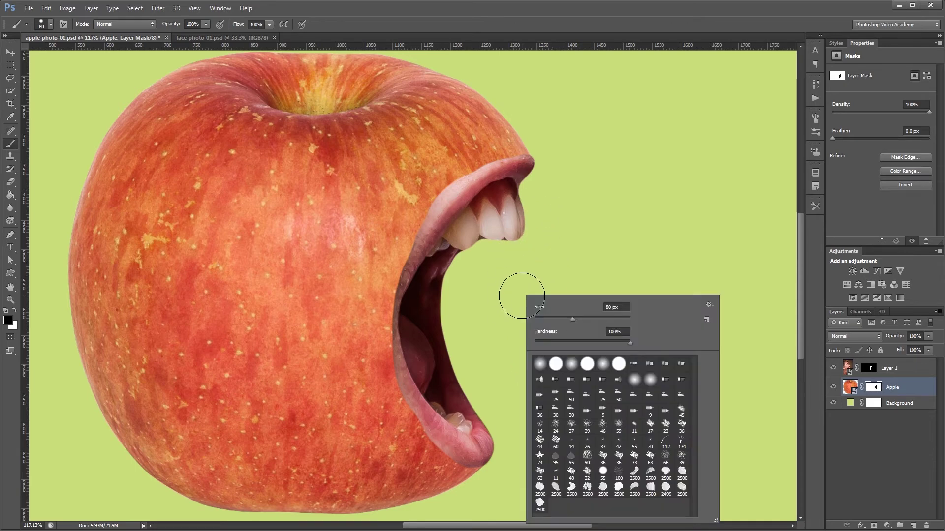
drag(625, 341, 532, 344)
click(868, 367)
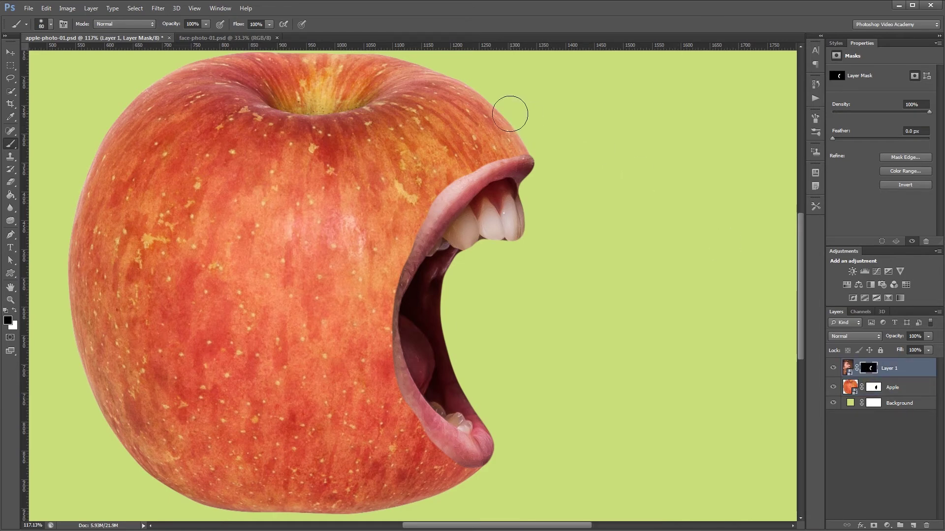
mouse_move(515, 142)
mouse_down()
mouse_move(475, 153)
mouse_move(452, 179)
mouse_move(445, 167)
mouse_move(405, 203)
mouse_move(442, 179)
mouse_move(394, 229)
mouse_move(425, 200)
mouse_move(400, 232)
mouse_move(389, 335)
mouse_move(402, 439)
mouse_move(439, 444)
mouse_up()
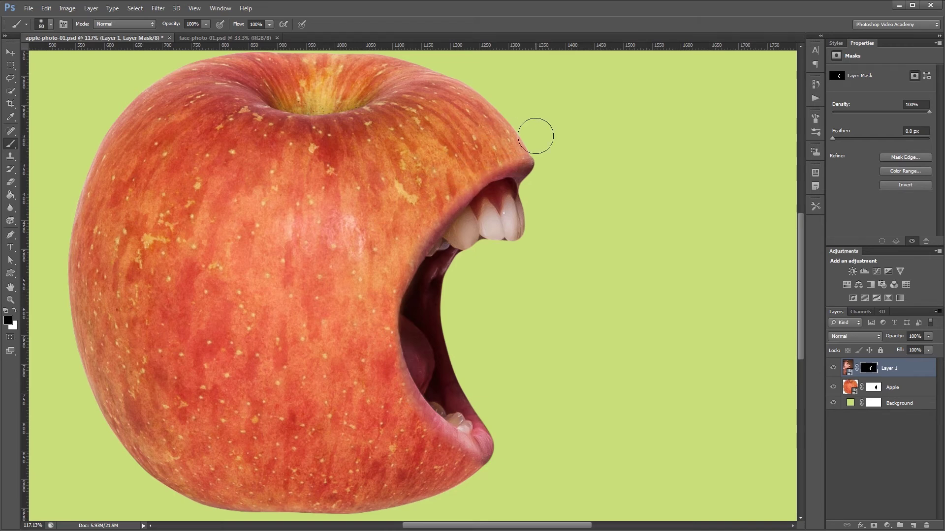
click(846, 285)
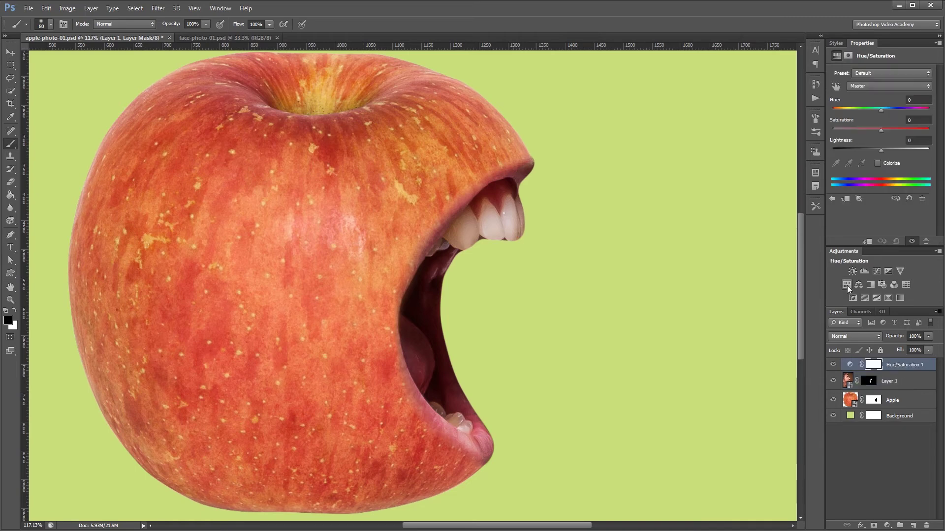
Tint the mouth with a clipped Hue/Saturation (Hue +21, Saturation +42, Lightness -19), masking teeth back to white
click(869, 241)
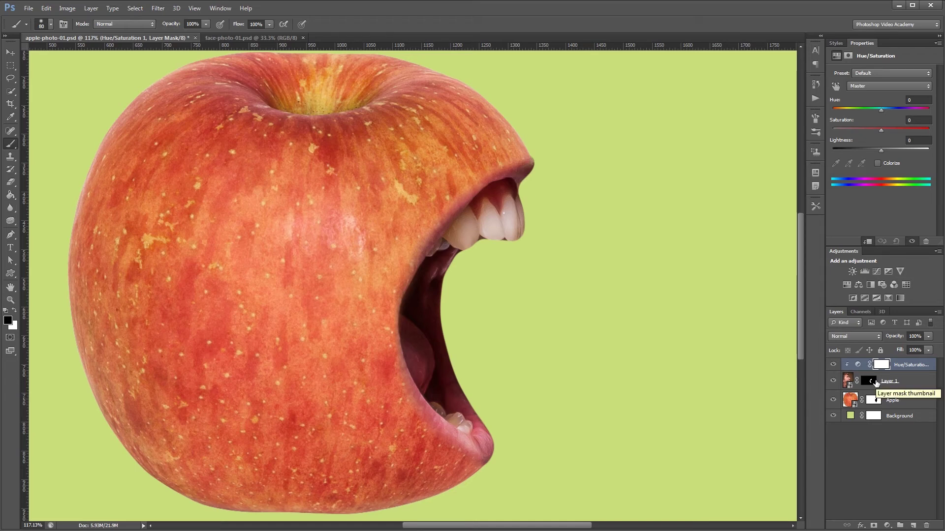
drag(884, 109, 890, 109)
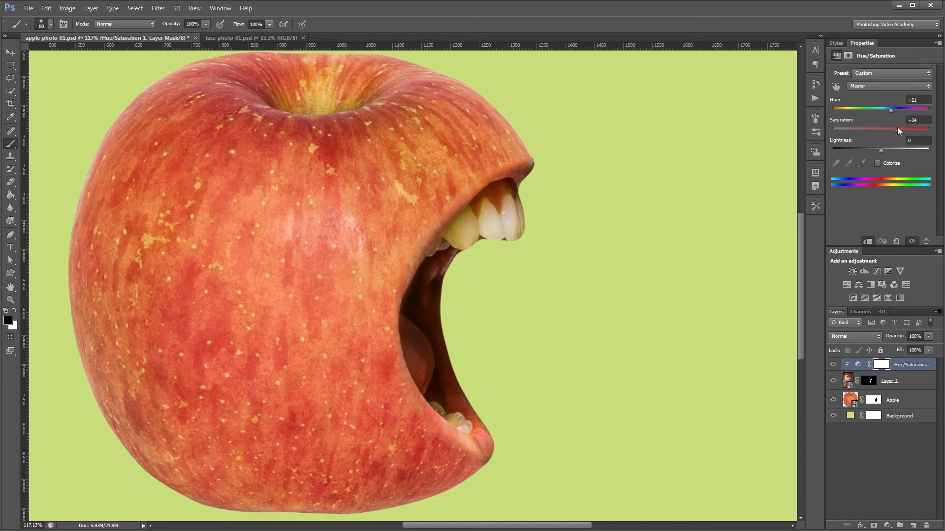
drag(878, 150, 872, 152)
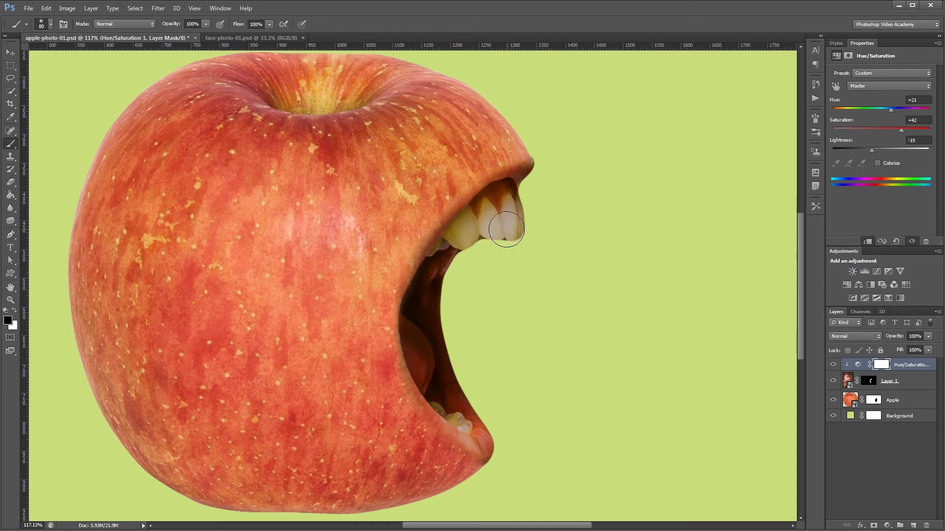
mouse_move(506, 229)
mouse_down()
mouse_move(524, 221)
mouse_move(507, 209)
mouse_move(455, 255)
mouse_move(508, 216)
mouse_move(484, 231)
mouse_move(497, 197)
mouse_up()
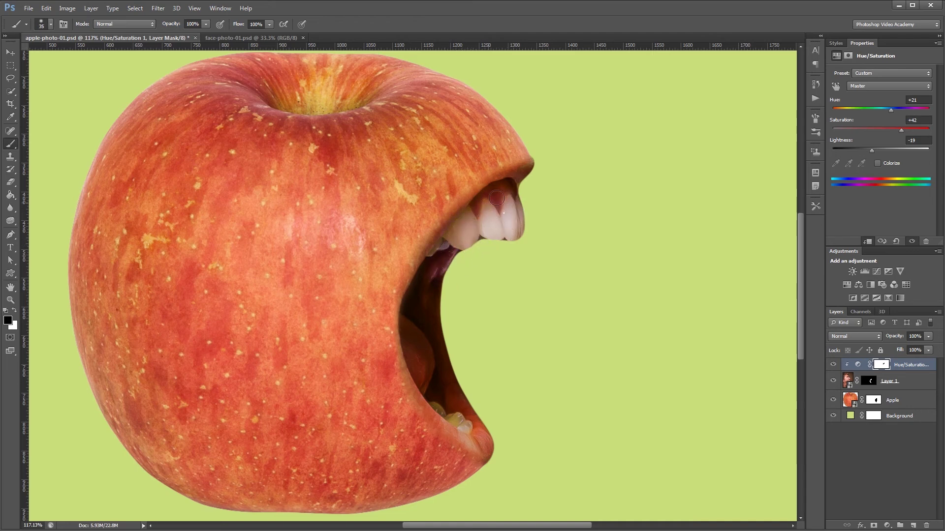
key(bracketleft)
key(bracketleft)
mouse_move(452, 416)
mouse_down()
mouse_move(462, 423)
mouse_move(434, 404)
mouse_up()
Add a Brightness/Contrast layer clipped to the mouth with Brightness 75 and Contrast 12
scroll(447, 374, down, 2)
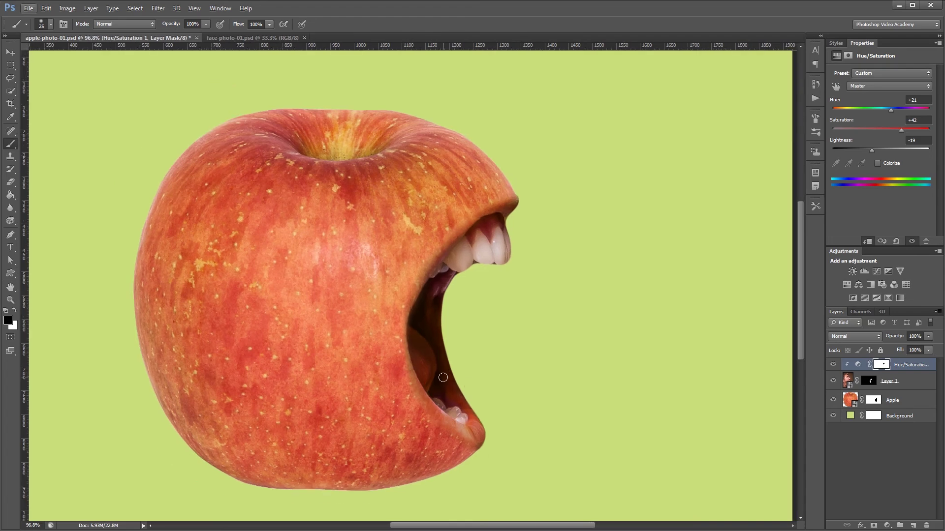
click(853, 271)
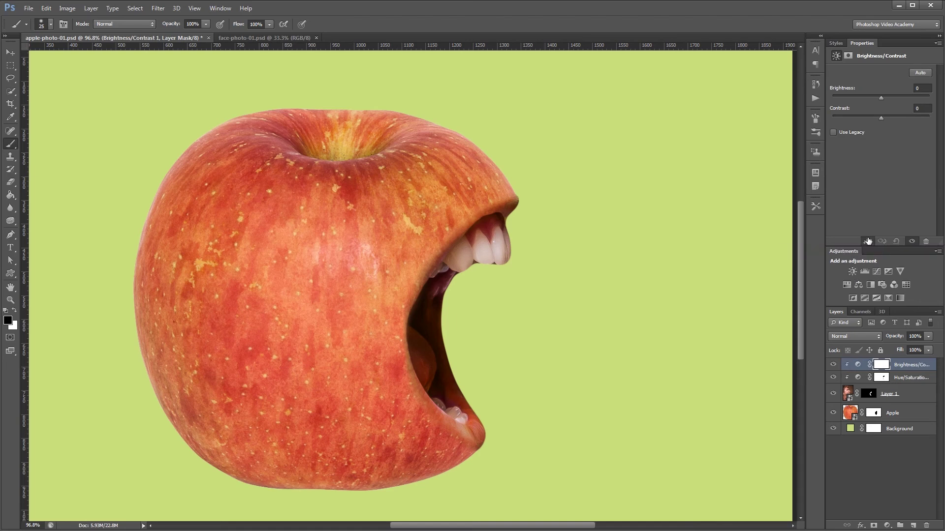
drag(885, 96, 905, 98)
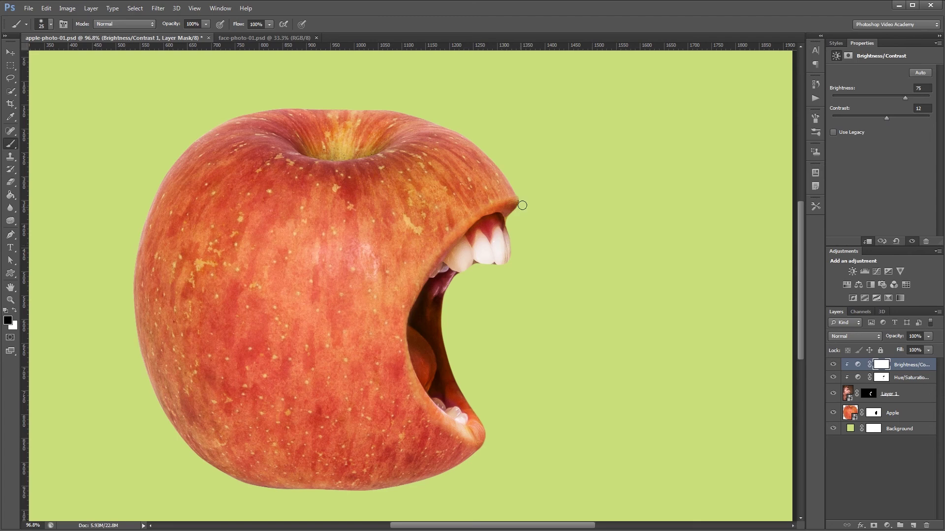
alt+scroll(560, 178, down, 2)
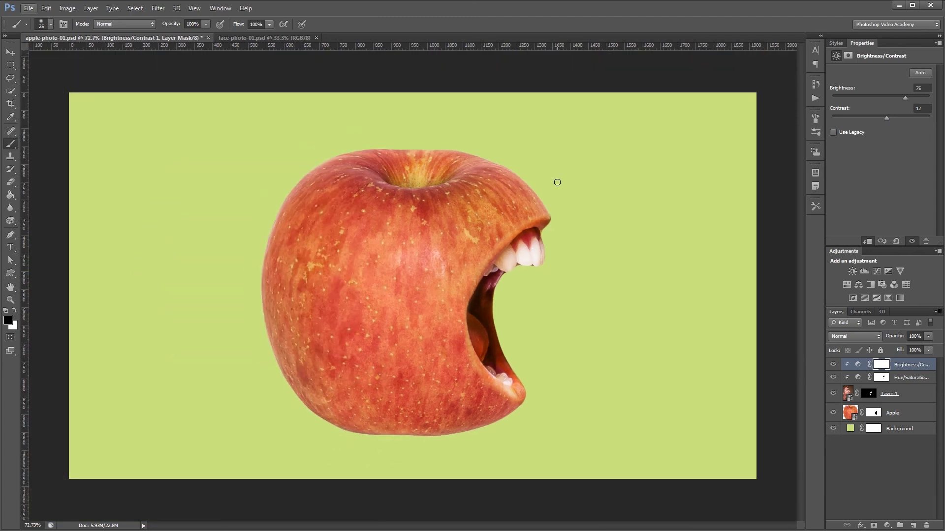
Recolour the Background fill layer from light green to light blue
key(alt+comma)
alt+click(585, 294)
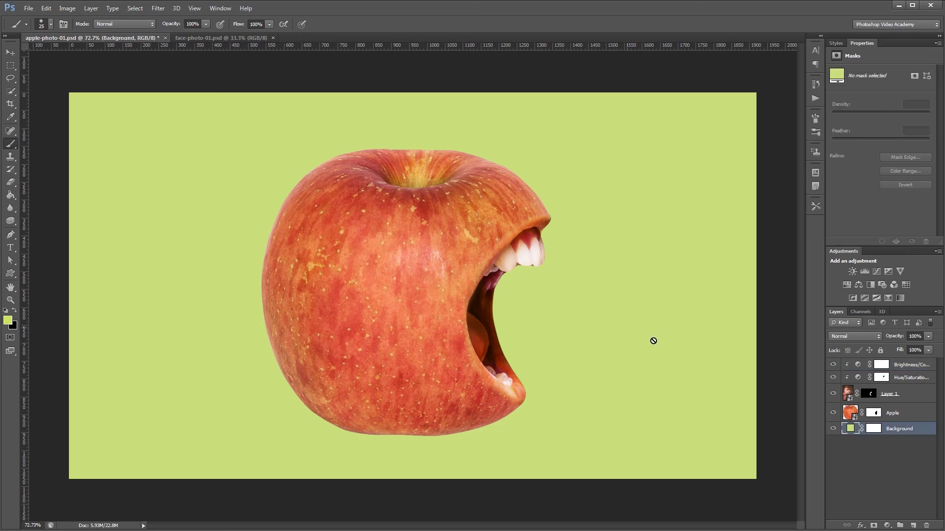
double_click(851, 429)
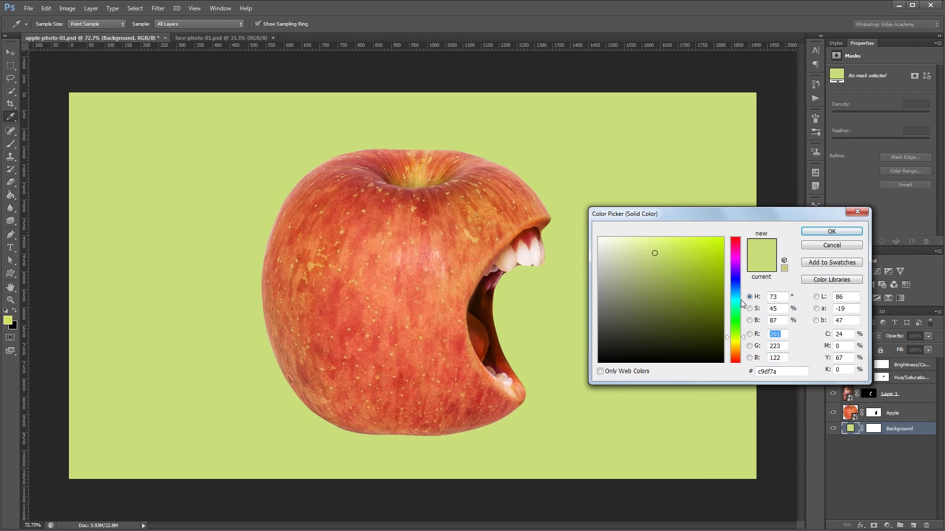
click(742, 293)
click(831, 231)
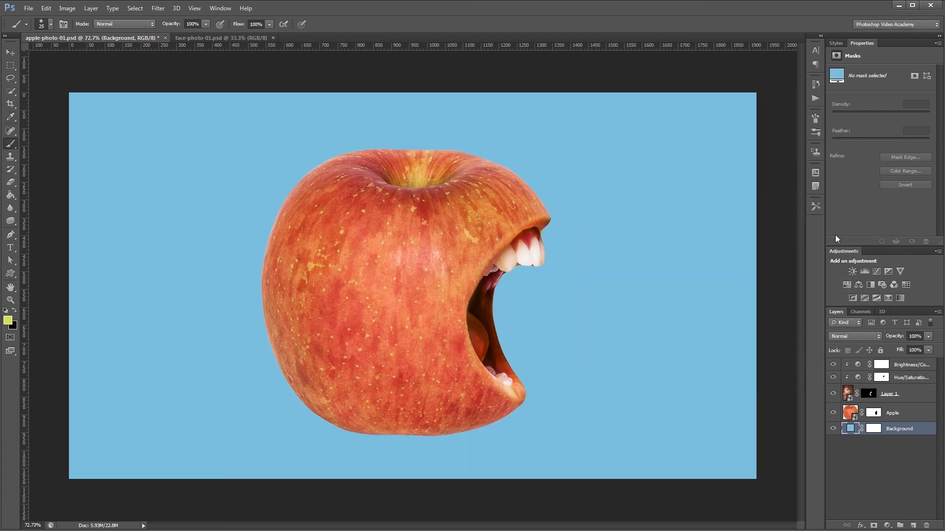